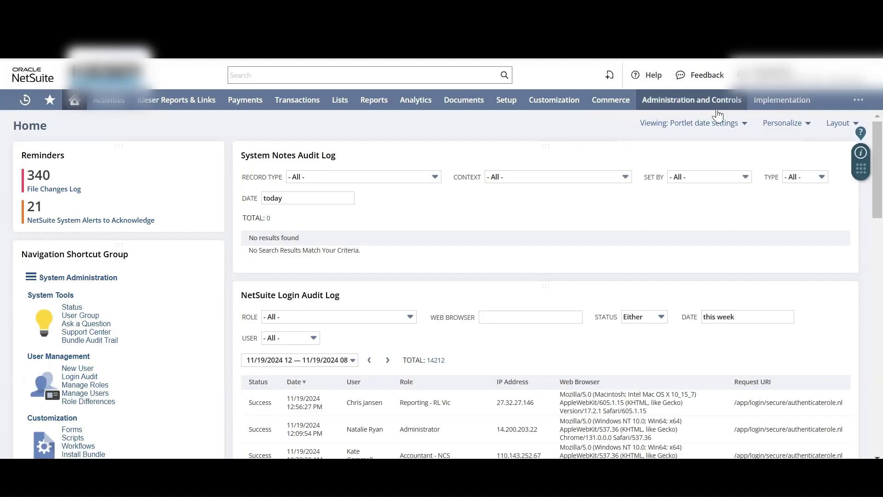
# Step: Open Setup > Company > Enable Features and check that Custom Records, Client SuiteScript and Server SuiteScript are on
pyautogui.moveTo(513, 104)
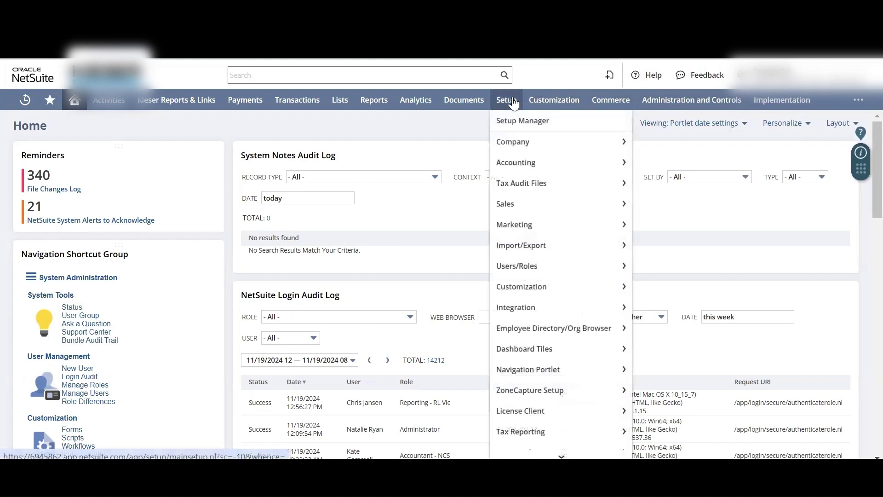
pyautogui.moveTo(513, 146)
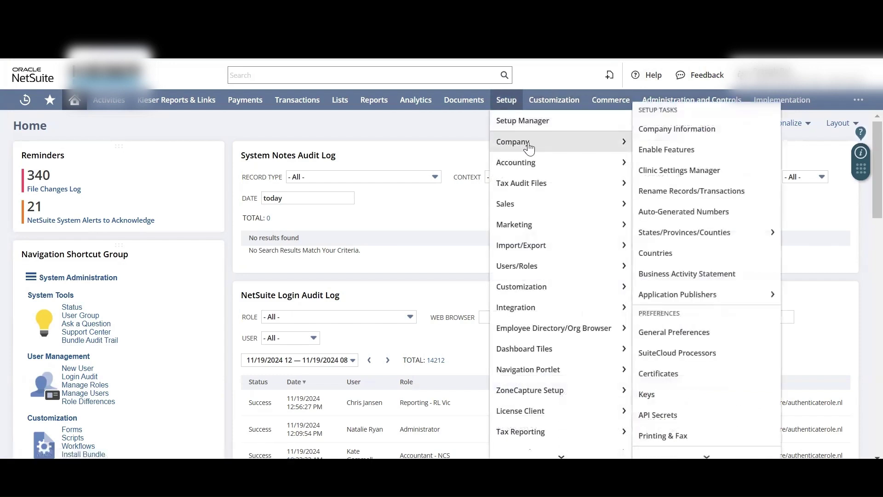
pyautogui.click(672, 148)
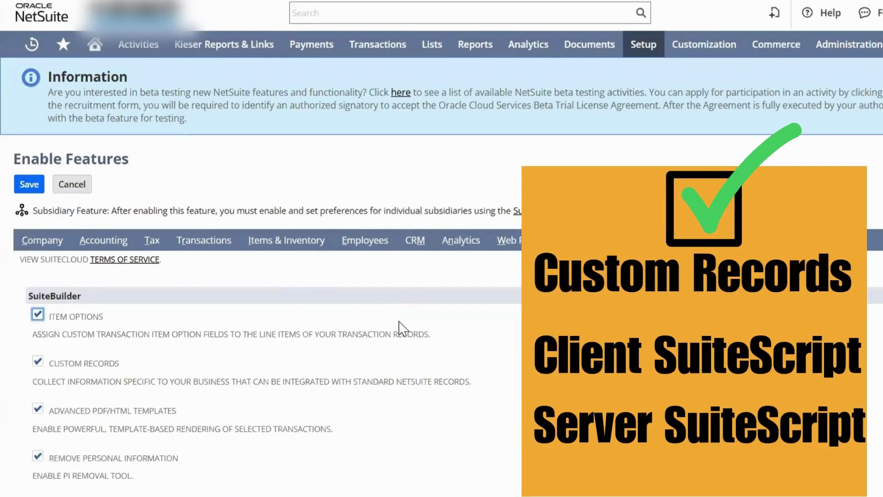
pyautogui.scroll(-4, 400, 329)
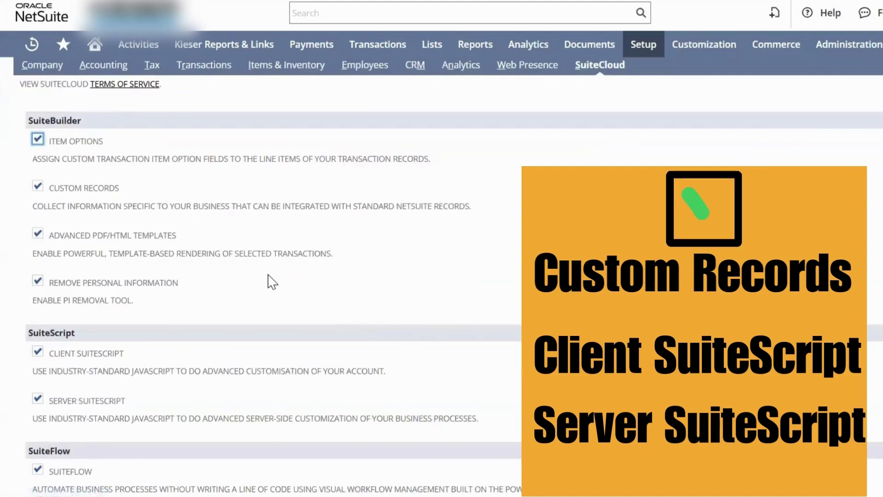
pyautogui.scroll(-4, 271, 281)
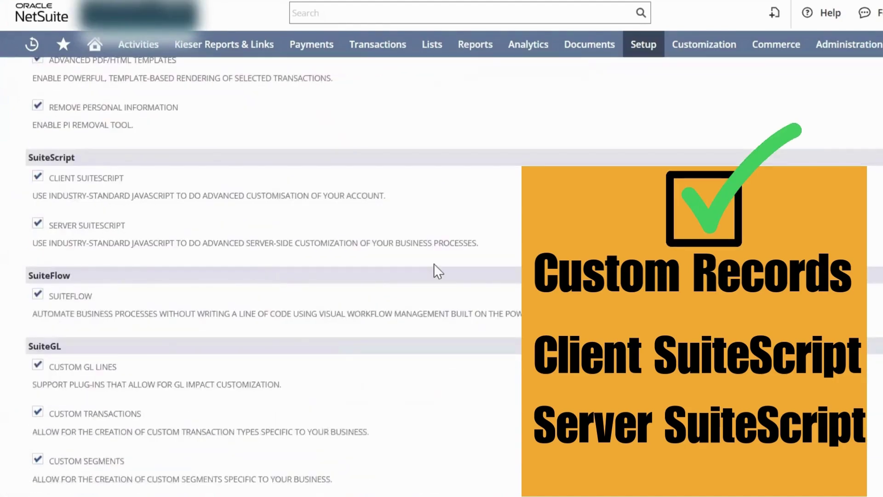
pyautogui.scroll(6, 769, 227)
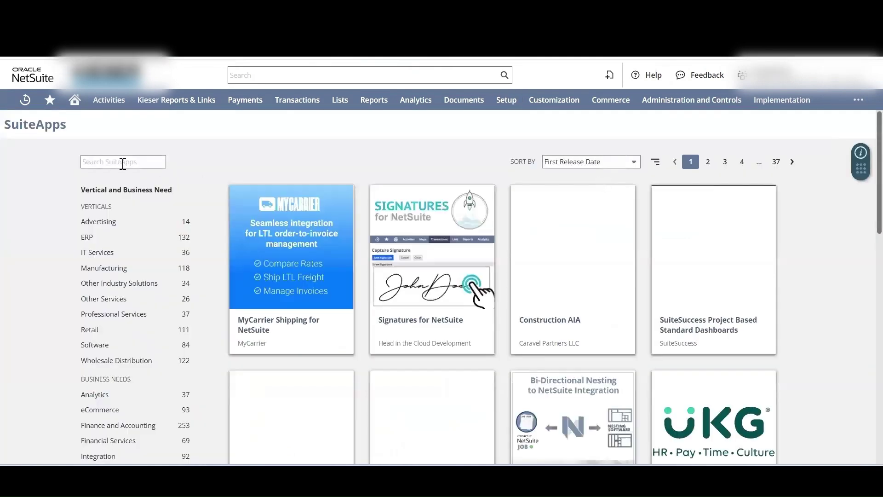
# Step: Search SuiteApps for 'NetSuite EPM Connector' and install it, confirming the install dialog
pyautogui.click(123, 162)
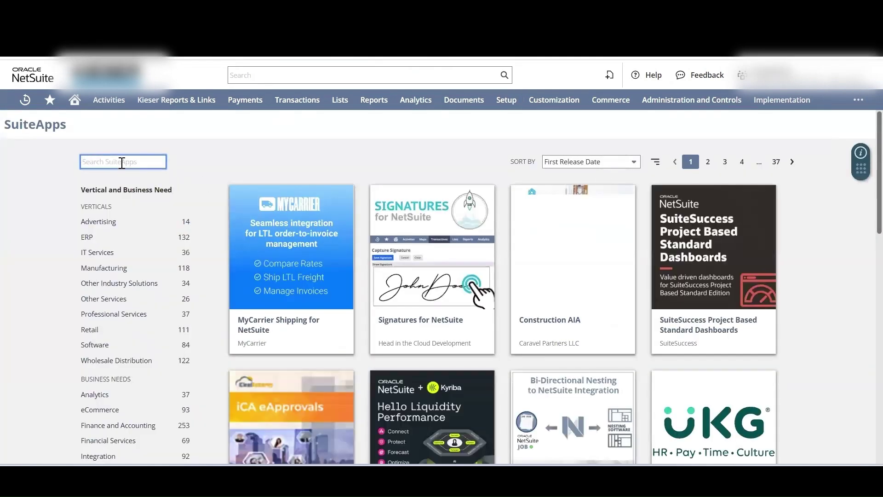
pyautogui.write('NetSuite EPM Connect')
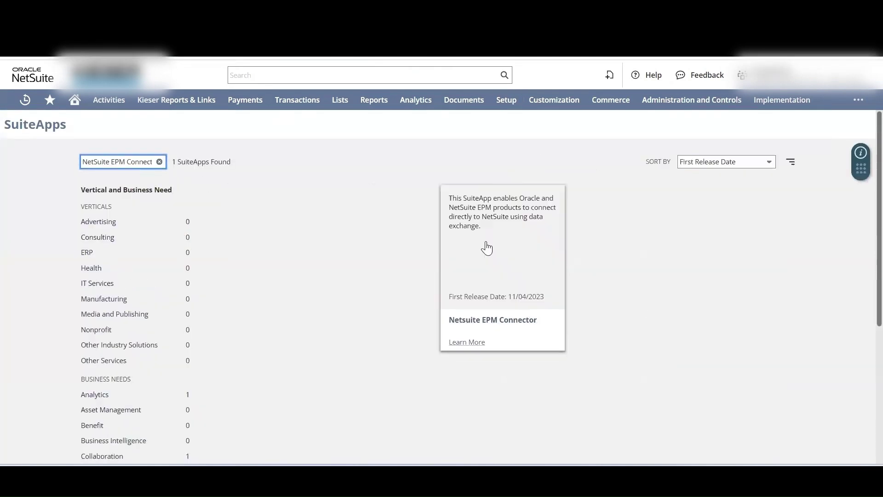
pyautogui.click(483, 249)
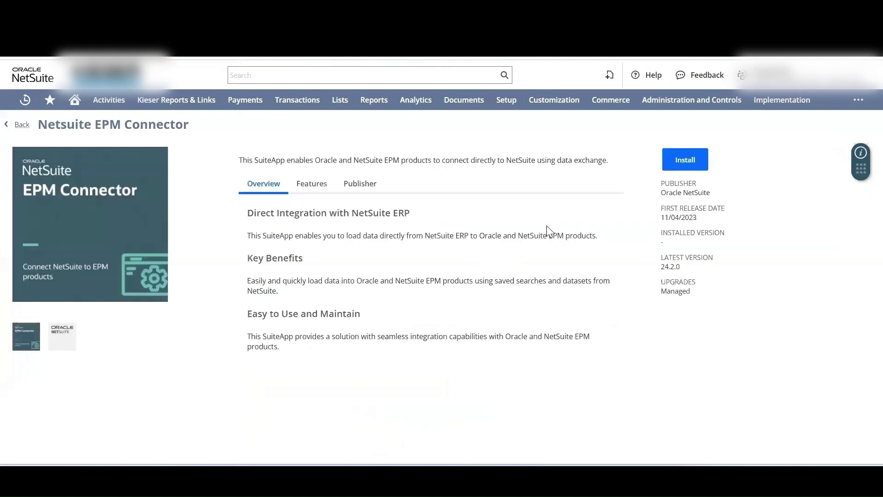
pyautogui.click(684, 161)
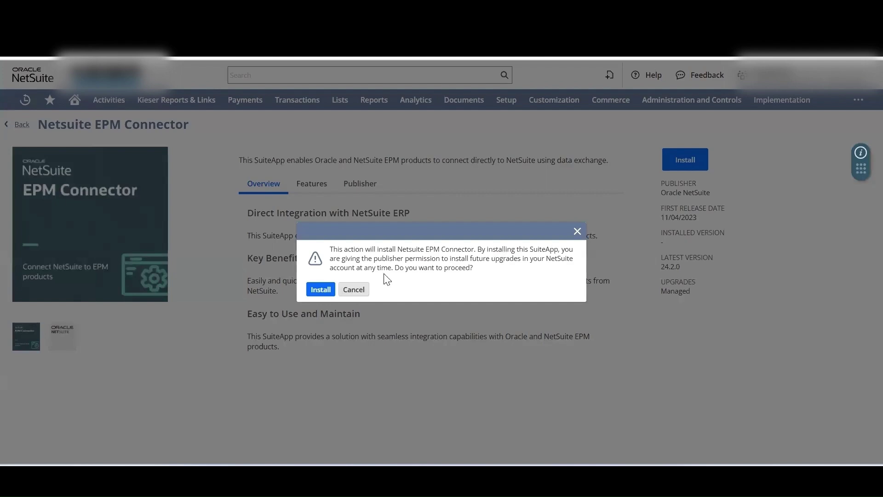
pyautogui.click(321, 290)
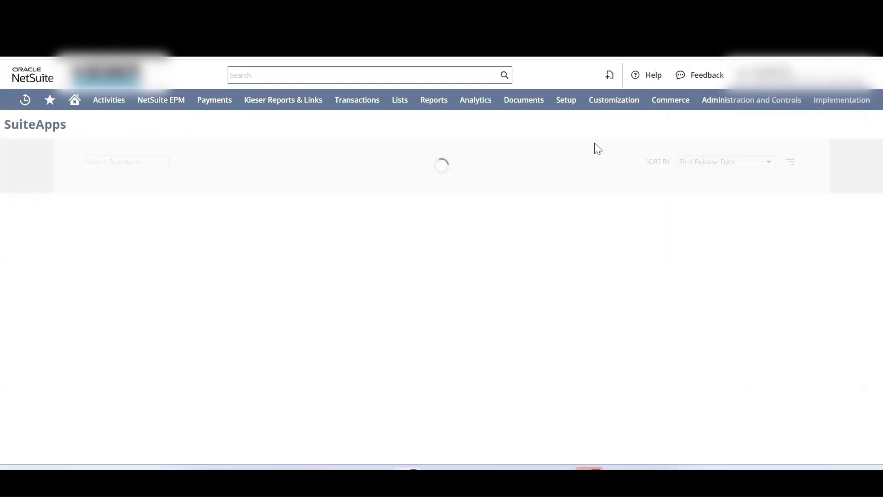
# Step: Search SuiteApps for 'Planning' and install Planning and Budgeting Sync, confirming the install dialog
pyautogui.click(142, 158)
pyautogui.write('Plann')
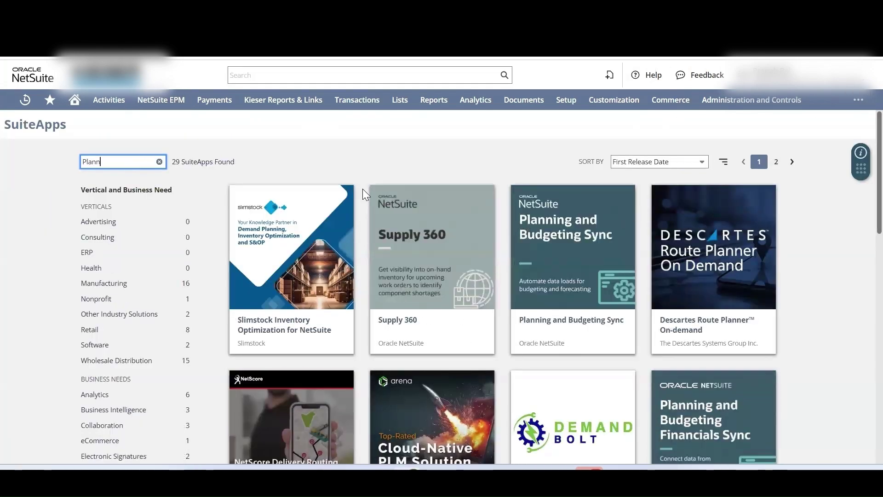
pyautogui.write('ing')
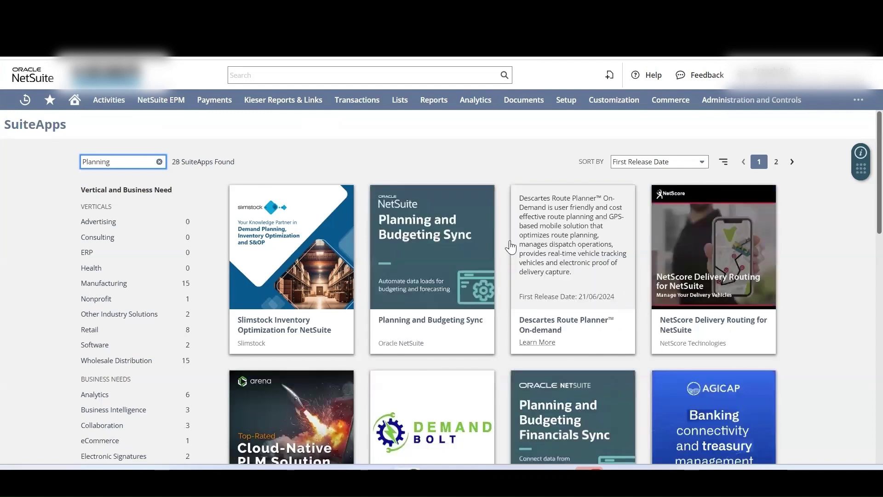
pyautogui.click(414, 235)
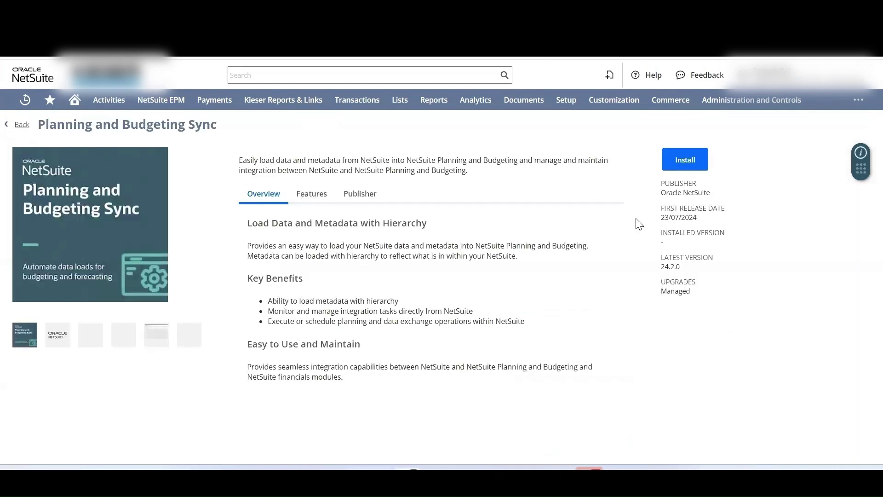
pyautogui.click(685, 161)
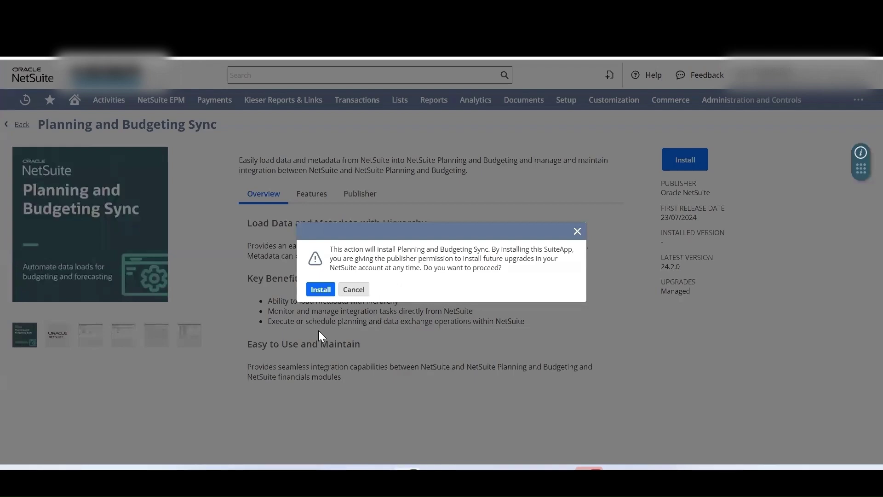
pyautogui.click(320, 289)
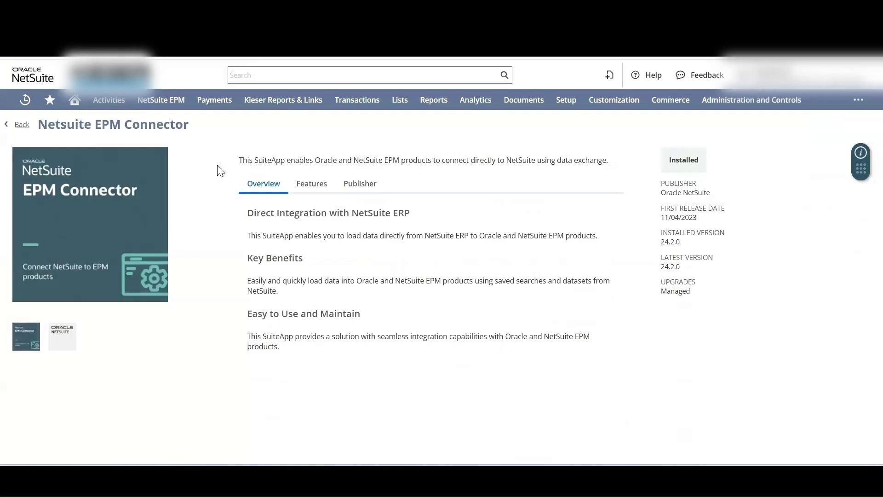
# Step: Go to NetSuite EPM > EPM Connector > File Encryption Password to set the connector's password
pyautogui.moveTo(166, 105)
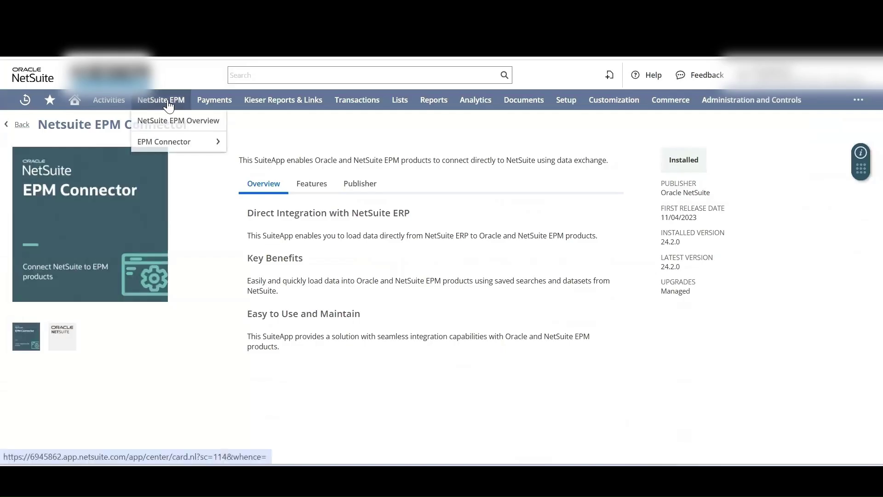
pyautogui.moveTo(165, 143)
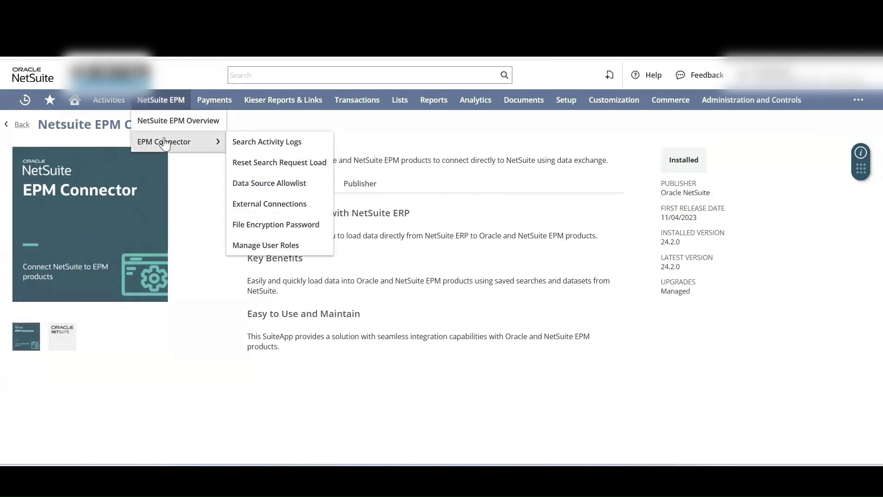
pyautogui.click(264, 225)
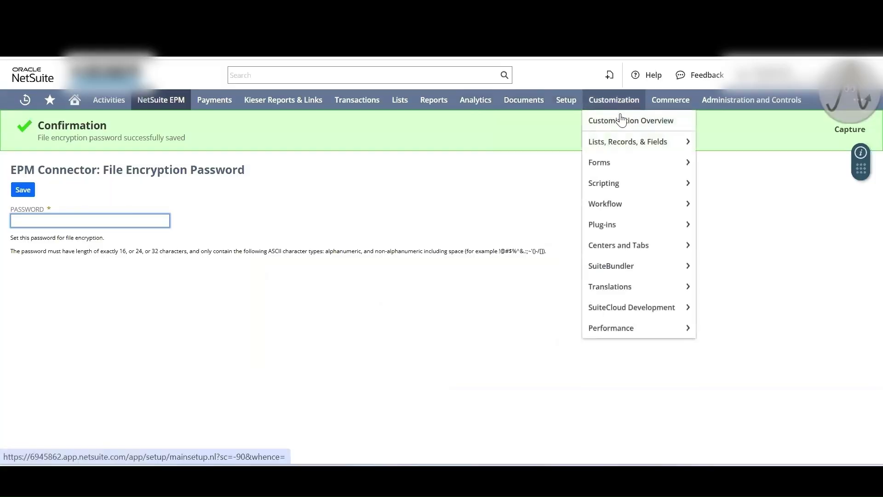
# Step: Filter Script Deployments to the NSEPM | SS Cleanup script and save its deployment
pyautogui.moveTo(617, 187)
pyautogui.click(725, 204)
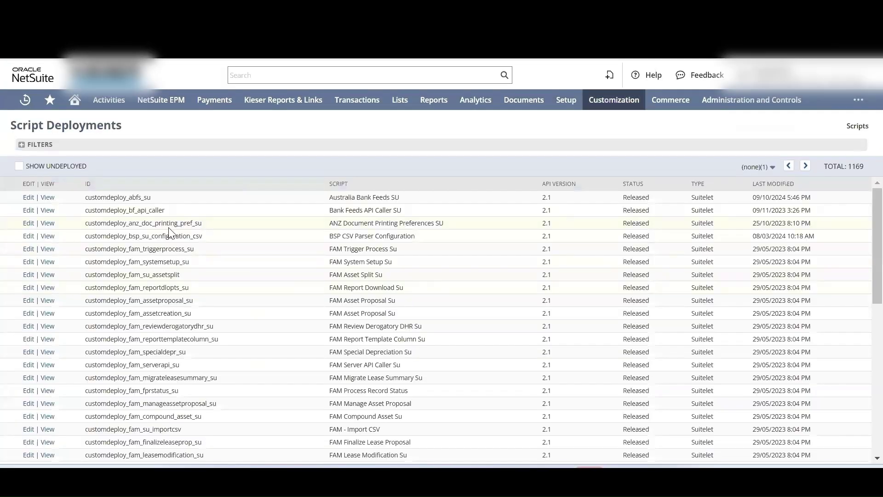
pyautogui.click(22, 144)
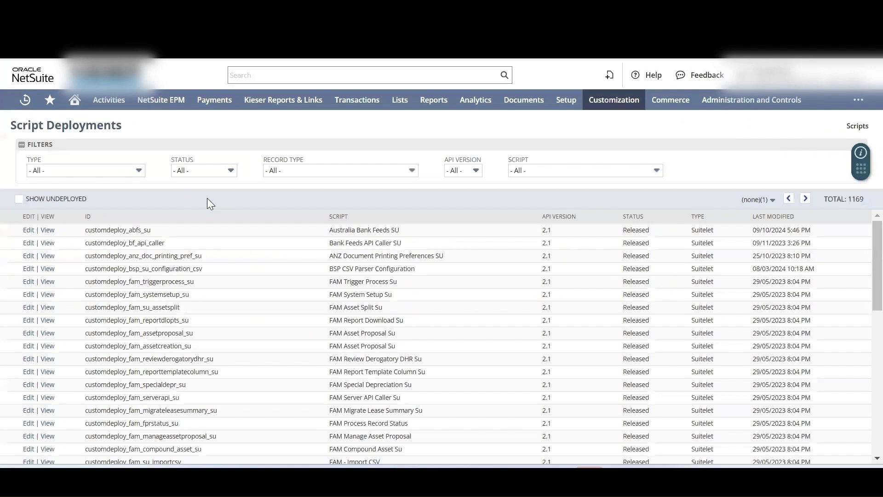
pyautogui.click(568, 171)
pyautogui.write('NS DMT Client')
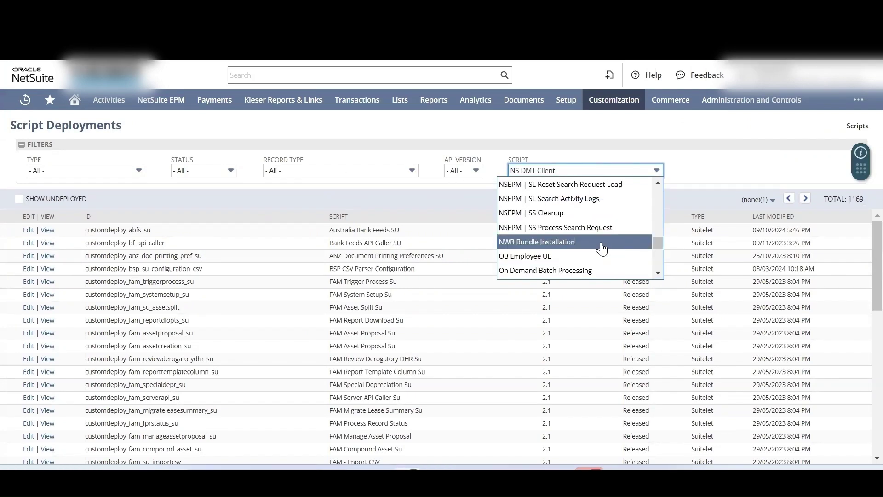
pyautogui.click(601, 213)
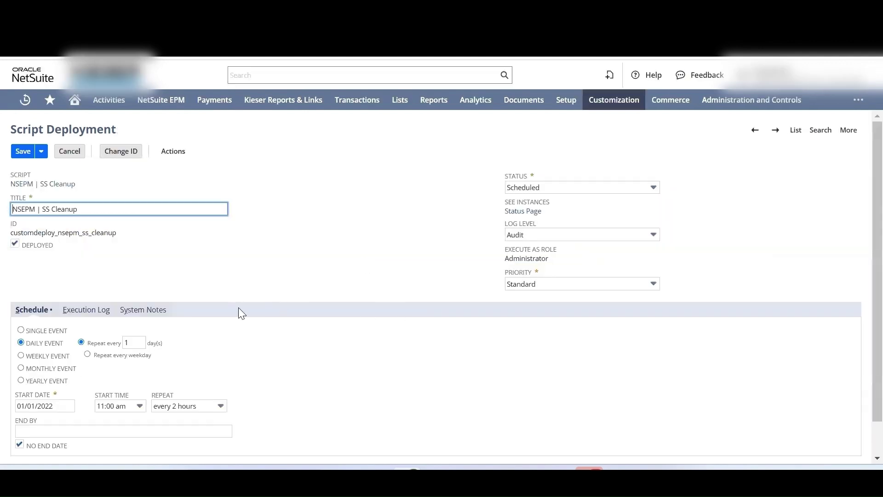
pyautogui.scroll(-1, 239, 313)
pyautogui.click(24, 444)
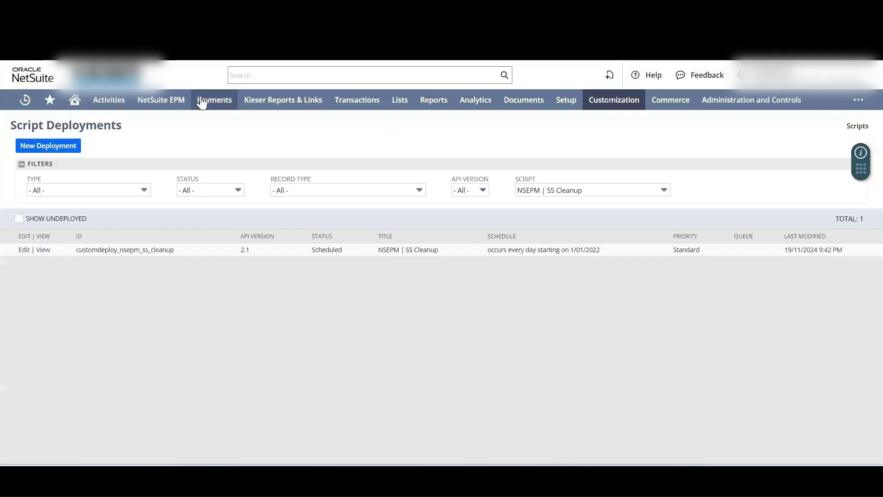
# Step: In Data Source Allowlist, pick Planning and Budgeting, enter customsearch_nspb_ and custdataset_nspb_ on separate lines, and submit
pyautogui.moveTo(167, 106)
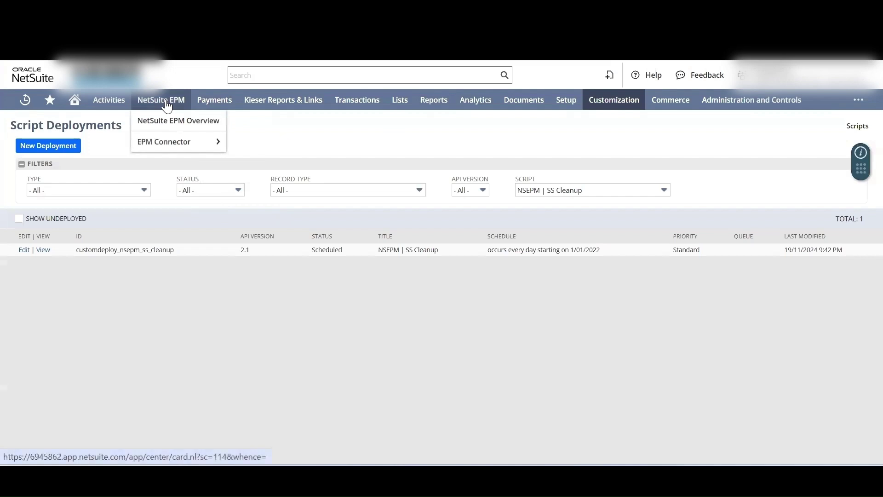
pyautogui.moveTo(173, 142)
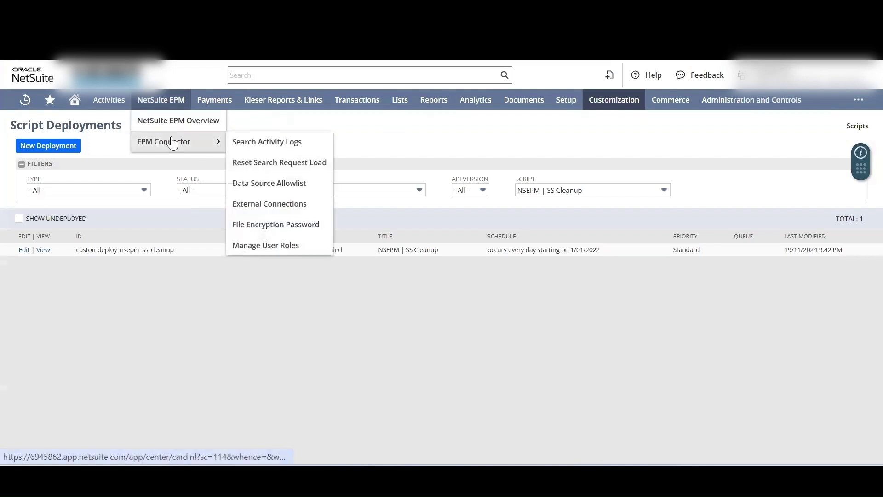
pyautogui.click(266, 184)
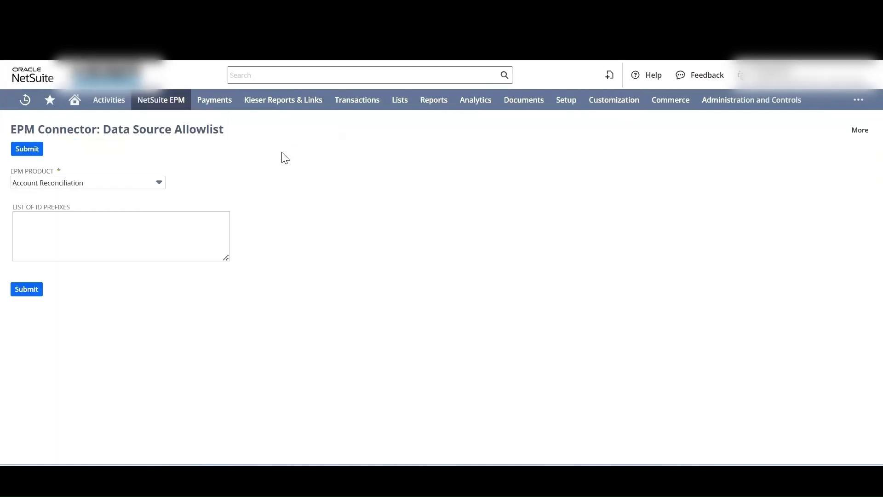
pyautogui.click(157, 184)
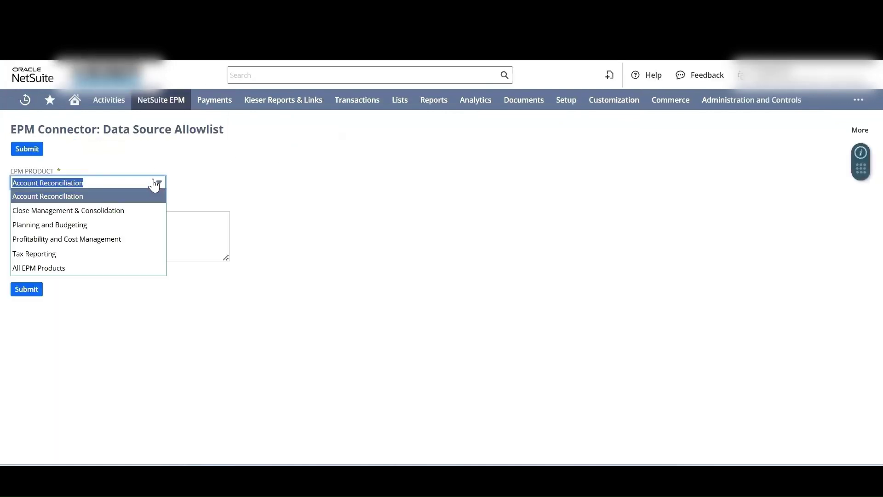
pyautogui.click(72, 225)
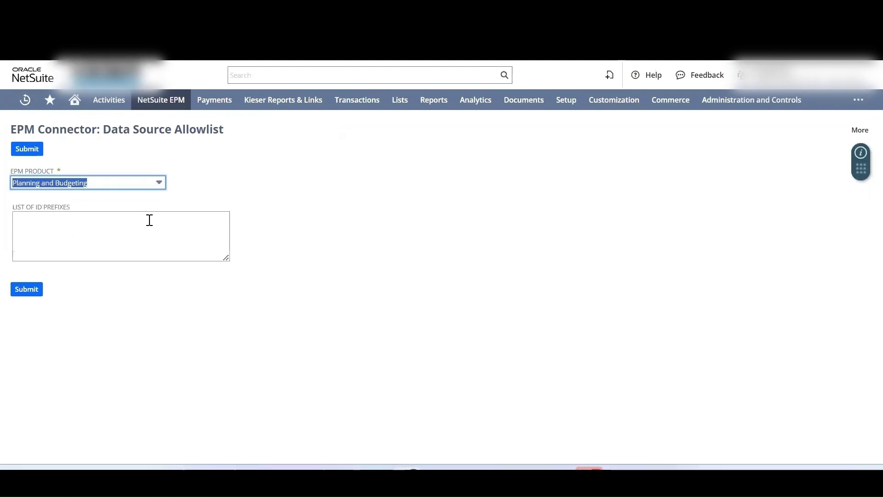
pyautogui.click(102, 229)
pyautogui.write('customsearch_nspb_')
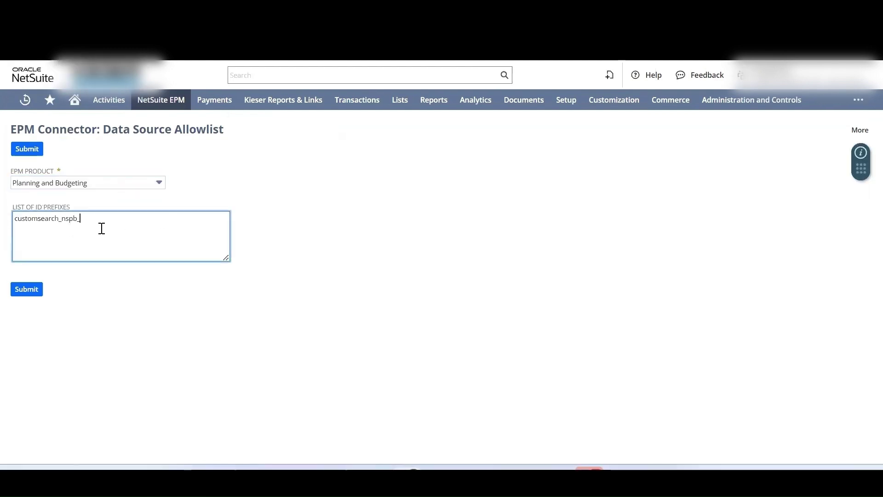
pyautogui.press('Return')
pyautogui.write('custdataset_nspb_')
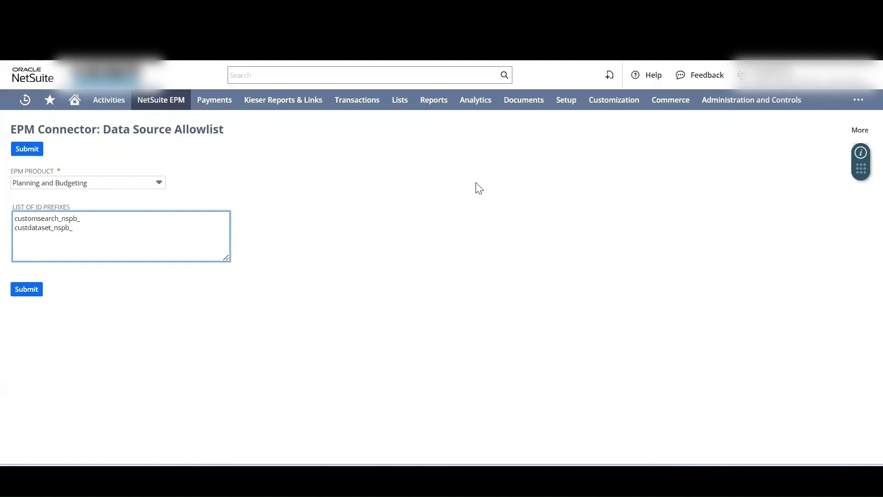
pyautogui.click(29, 293)
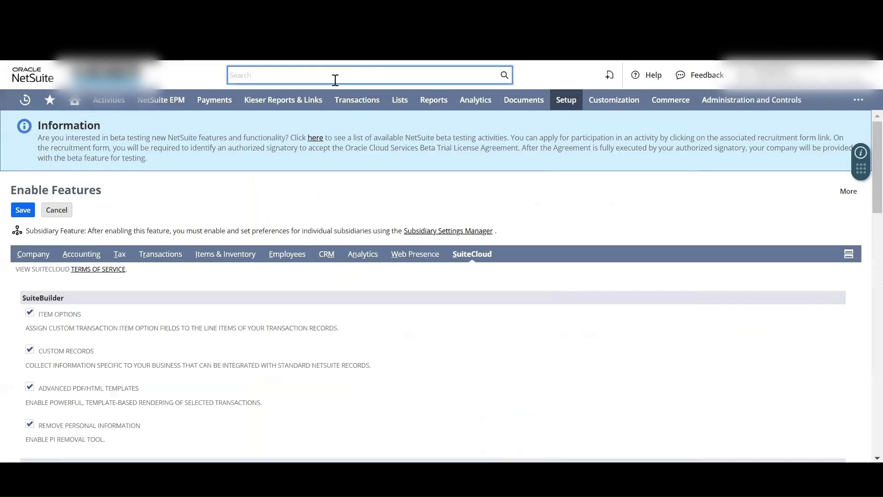
# Step: Find the employee through global search and add the NSEPM Implementer role on their Access tab
pyautogui.write('Pra')
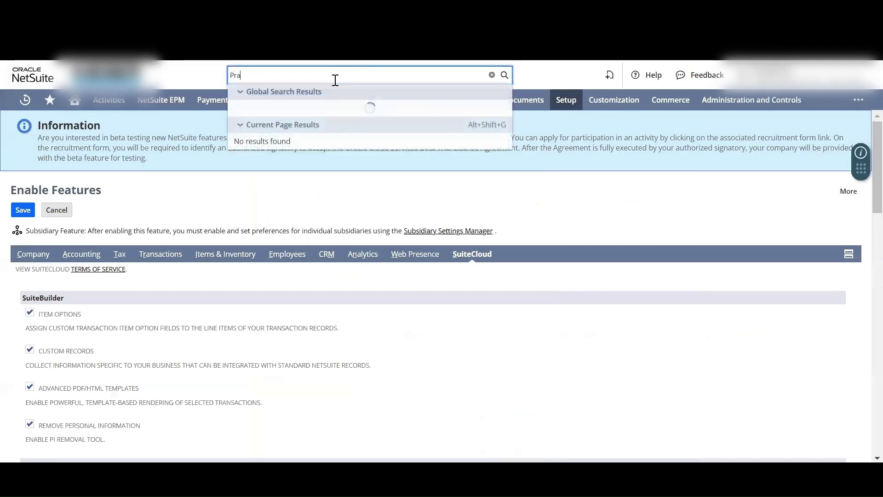
pyautogui.write('nab')
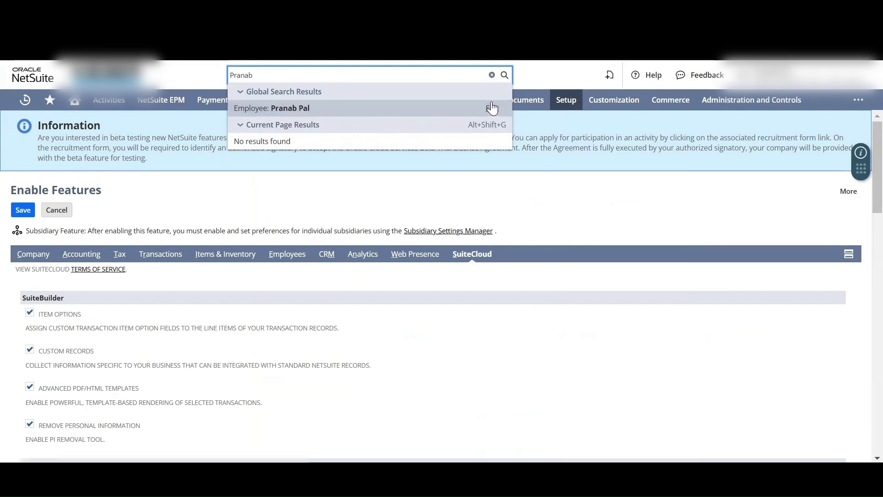
pyautogui.click(493, 108)
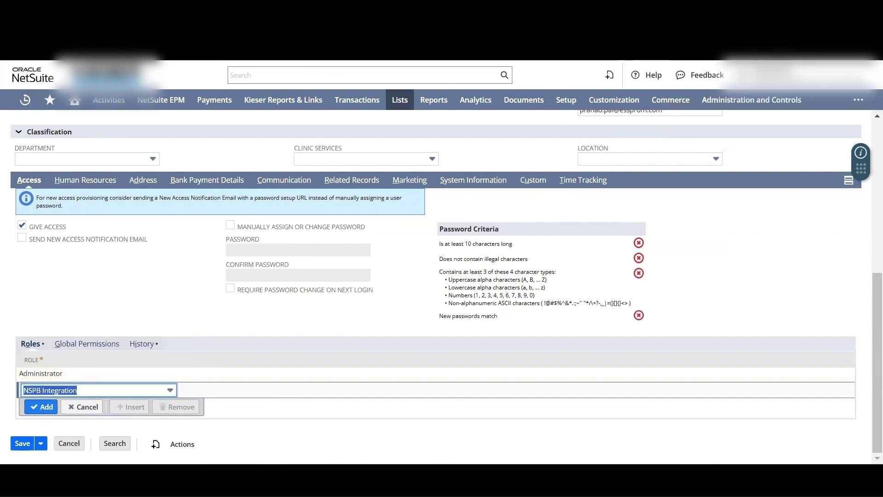
pyautogui.click(83, 357)
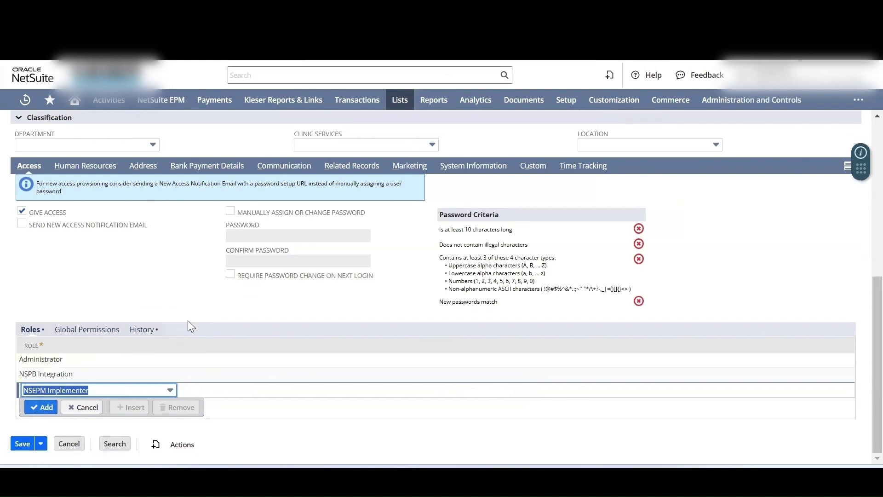
pyautogui.click(23, 444)
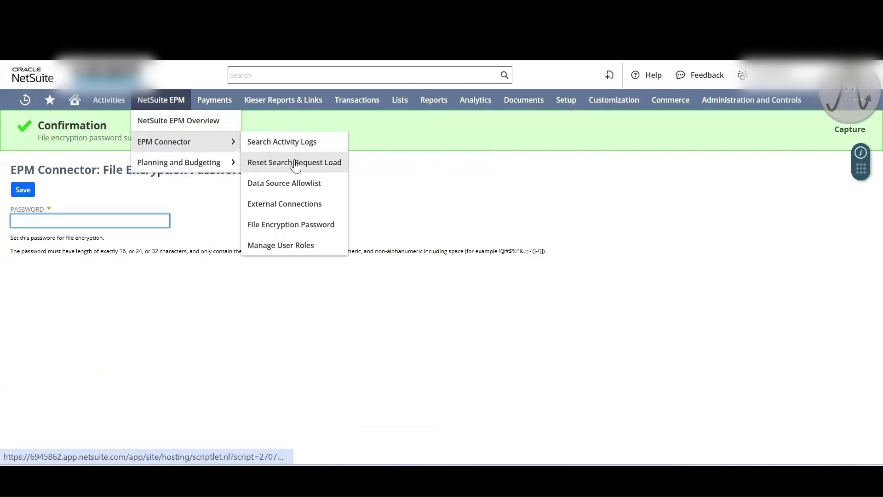
pyautogui.moveTo(203, 172)
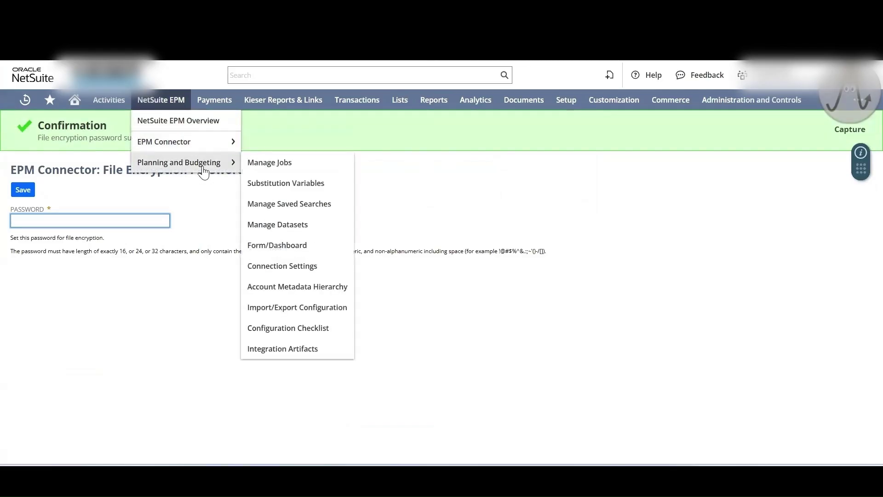
# Step: Open Create Default Saved Searches and create all ten NSPB Data saved searches
pyautogui.click(295, 206)
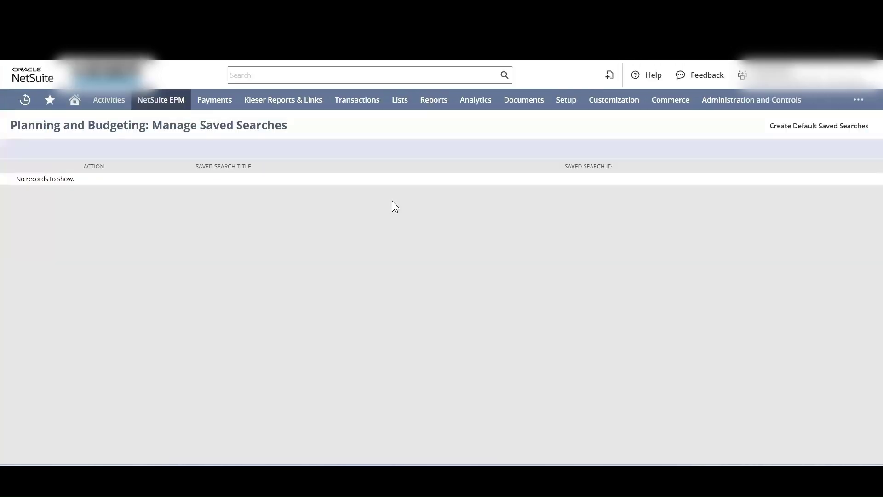
pyautogui.click(810, 131)
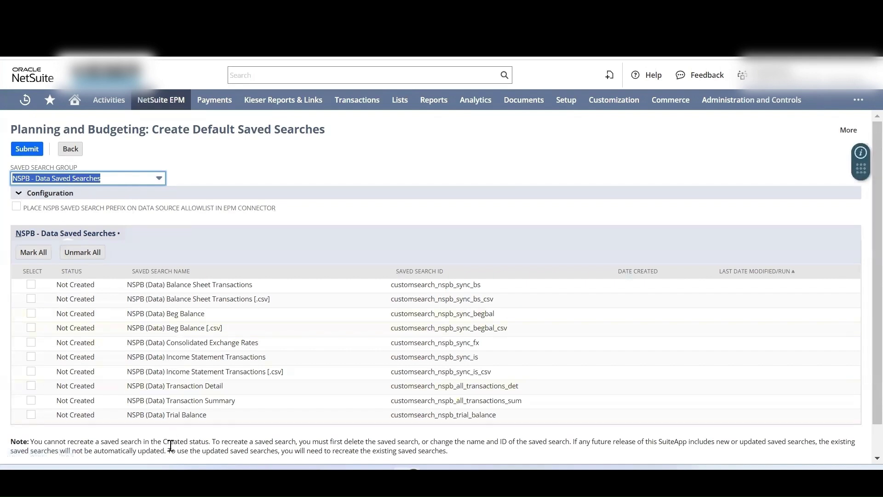
pyautogui.click(33, 253)
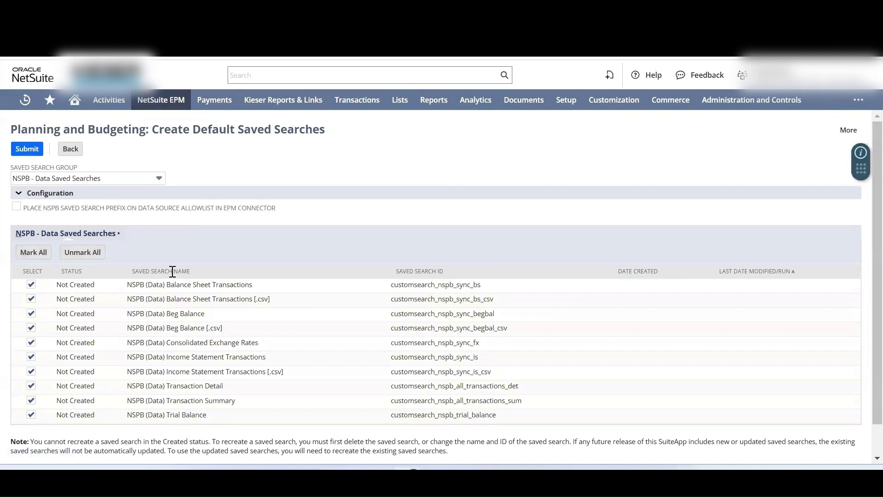
pyautogui.scroll(-1, 213, 322)
pyautogui.click(26, 444)
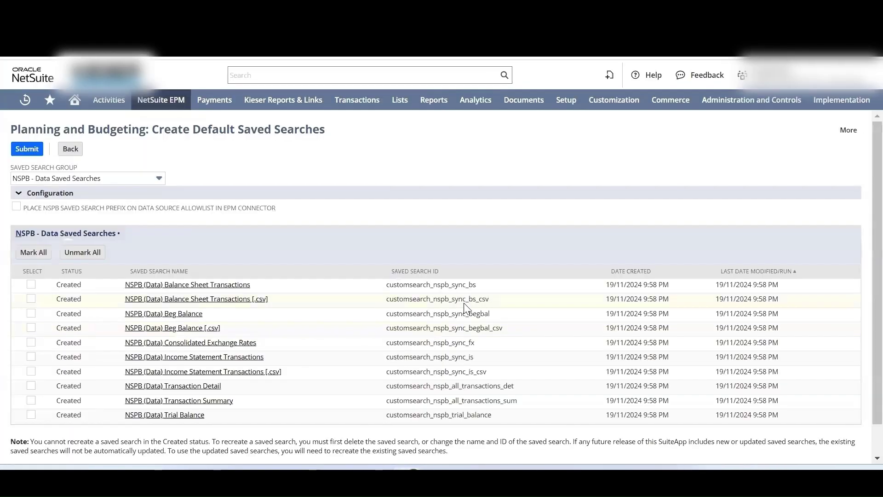
# Step: Switch to the Metadata group, mark every saved search, and create them
pyautogui.click(102, 229)
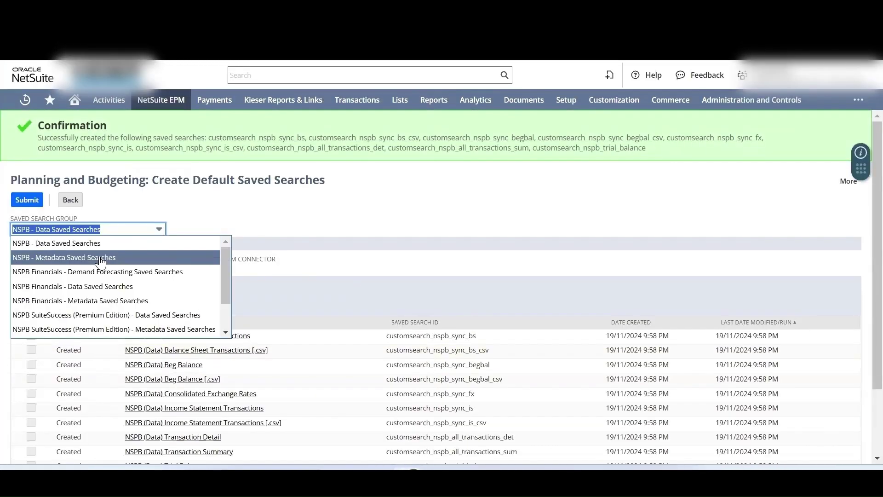
pyautogui.click(94, 258)
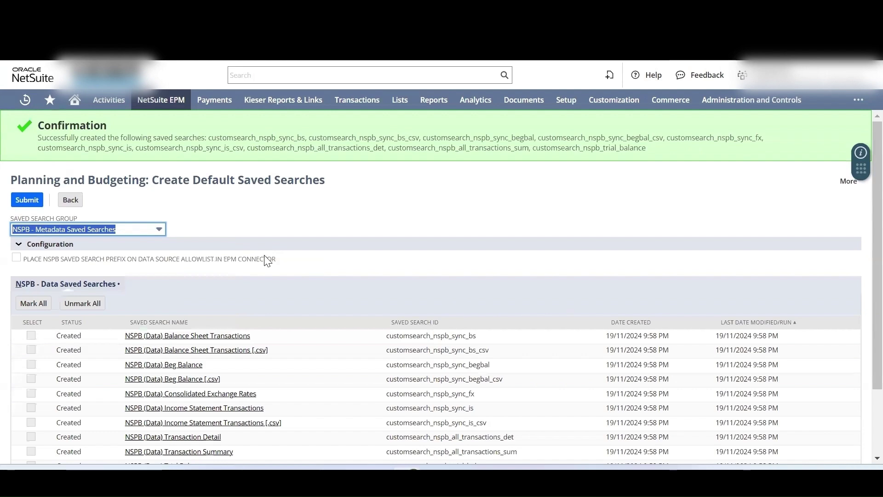
pyautogui.scroll(-3, 152, 304)
pyautogui.scroll(2, 218, 306)
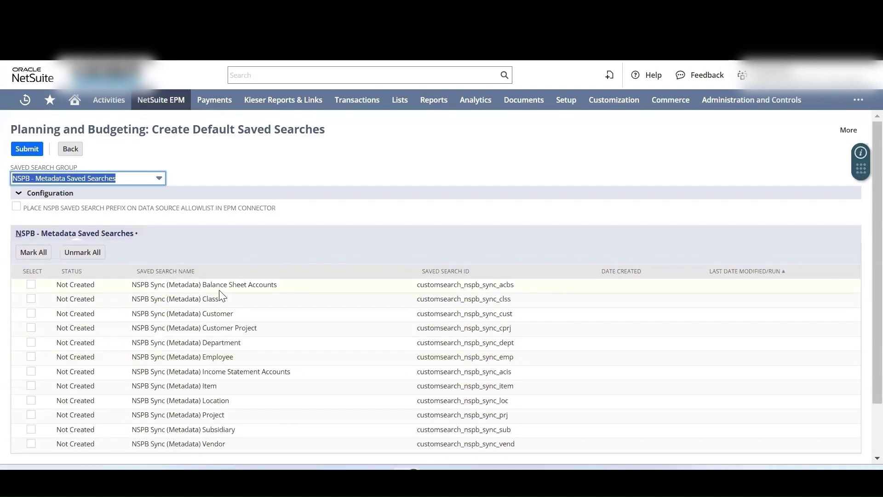
pyautogui.click(32, 253)
pyautogui.scroll(-2, 56, 446)
pyautogui.click(24, 446)
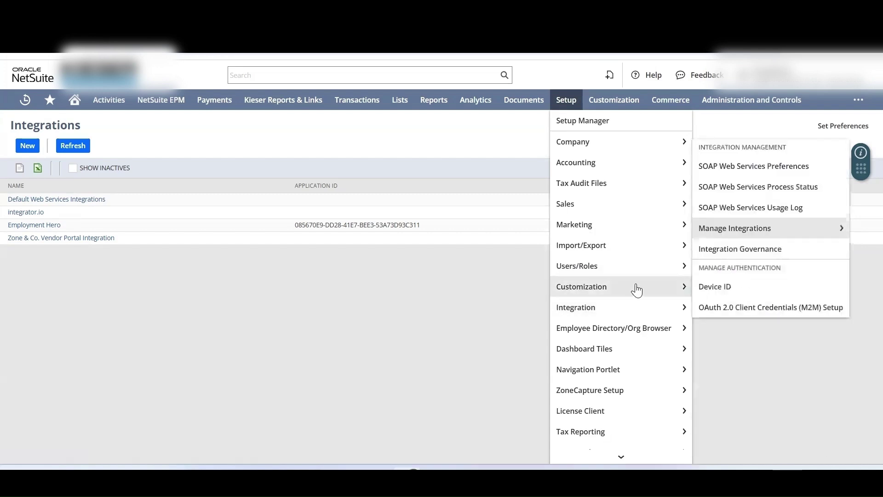
# Step: Start a new integration named 'NSPB Integration' and uncheck TBA: Authorization Flow and Authorization Code Grant
pyautogui.moveTo(755, 228)
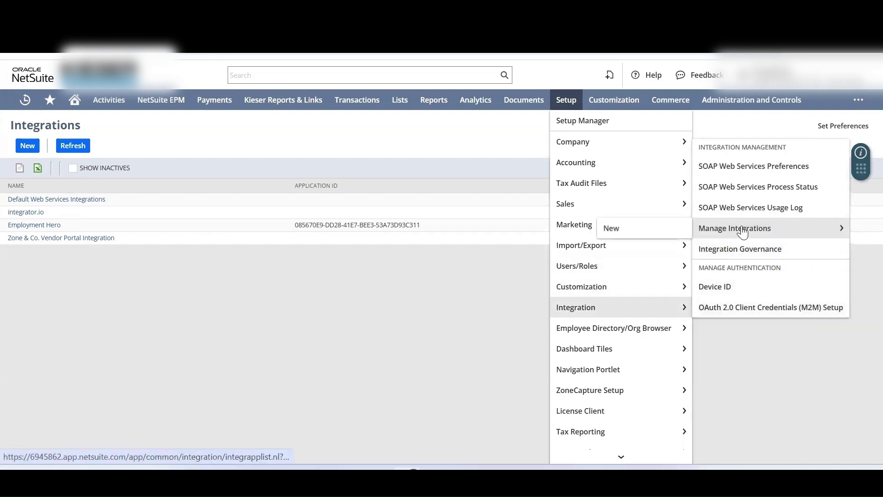
pyautogui.click(609, 227)
pyautogui.write('N')
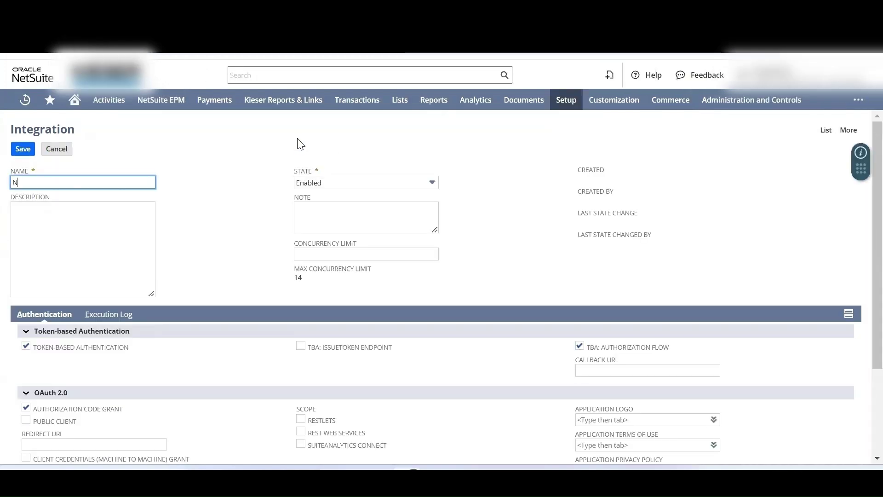
pyautogui.write('SPB ')
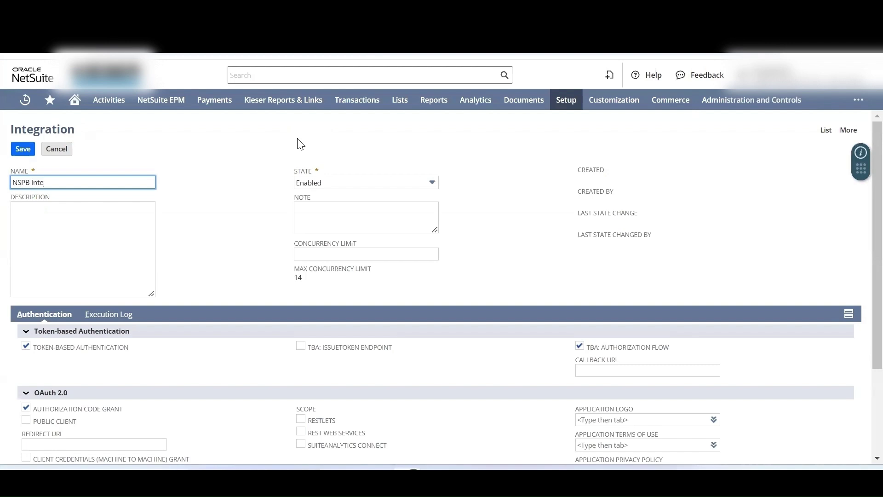
pyautogui.write('Integration')
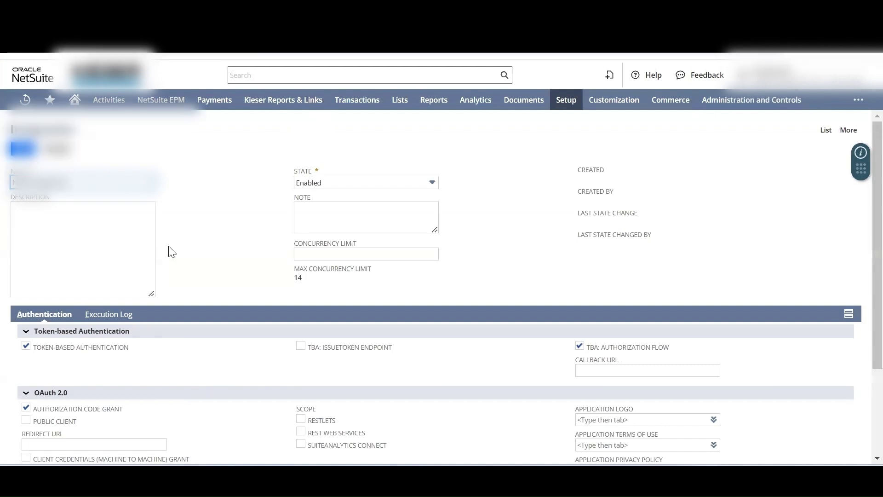
pyautogui.scroll(-2, 245, 210)
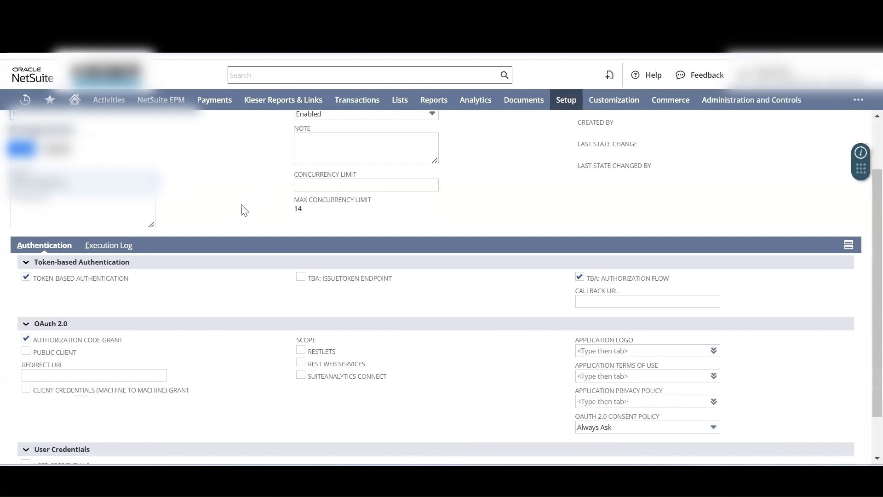
pyautogui.click(580, 277)
pyautogui.click(26, 338)
pyautogui.scroll(-2, 173, 335)
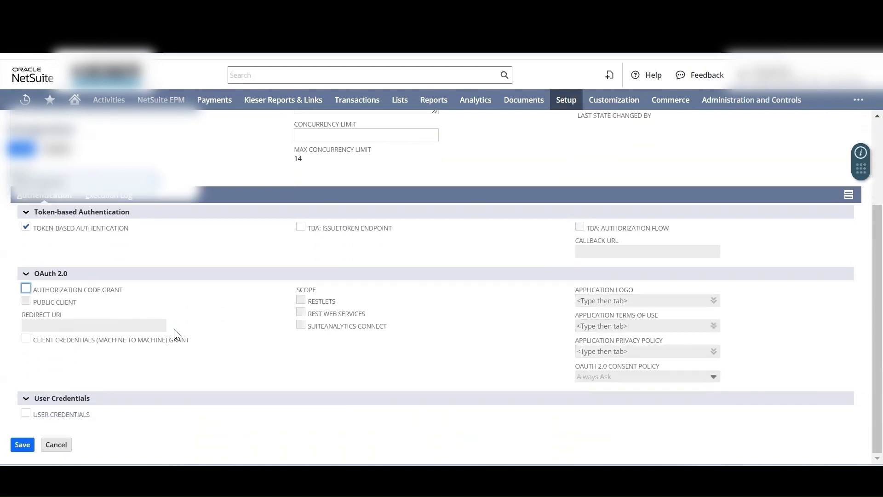
pyautogui.scroll(4, 173, 335)
pyautogui.scroll(-3, 219, 289)
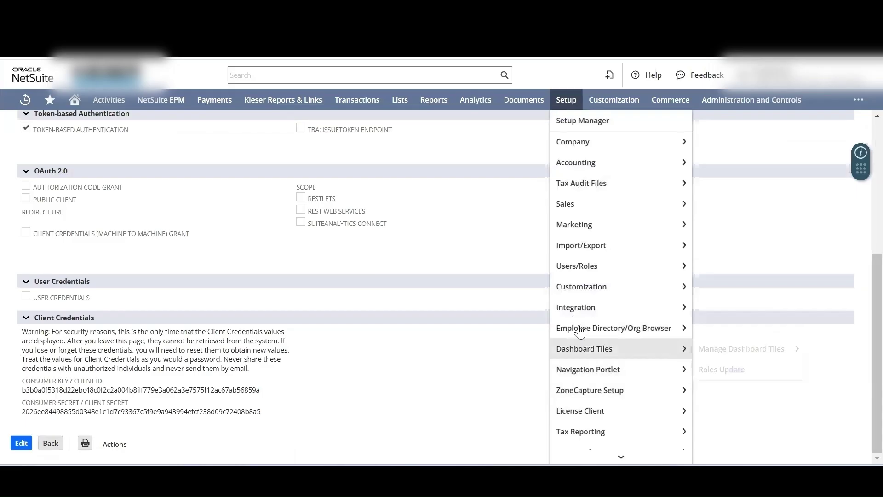
# Step: Create a new access token for the integration application, choose its role, and save it
pyautogui.moveTo(591, 266)
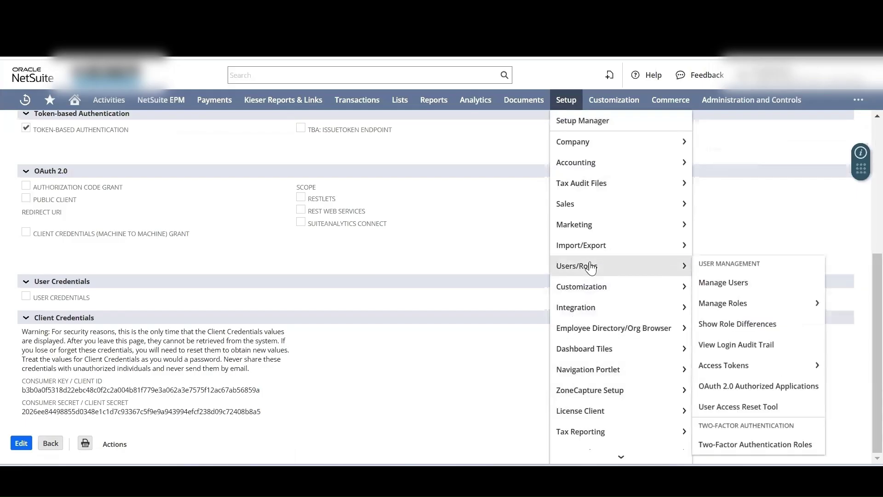
pyautogui.moveTo(733, 365)
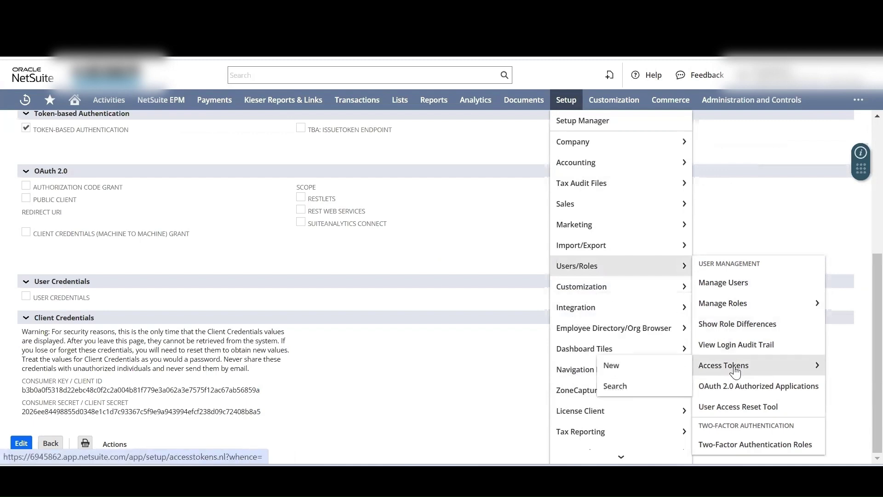
pyautogui.click(644, 366)
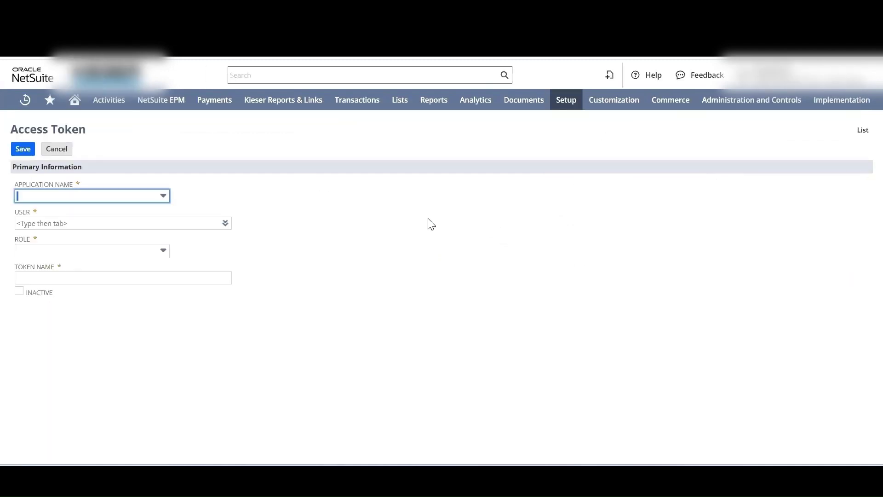
pyautogui.click(164, 197)
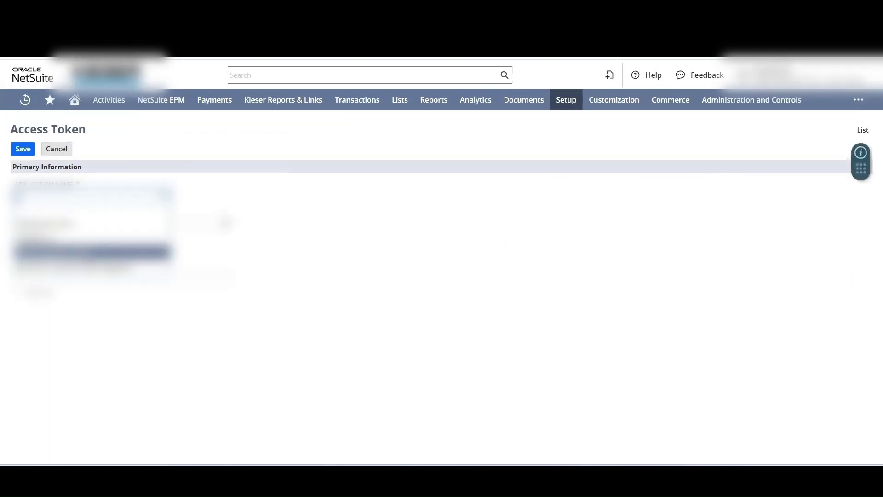
pyautogui.click(92, 252)
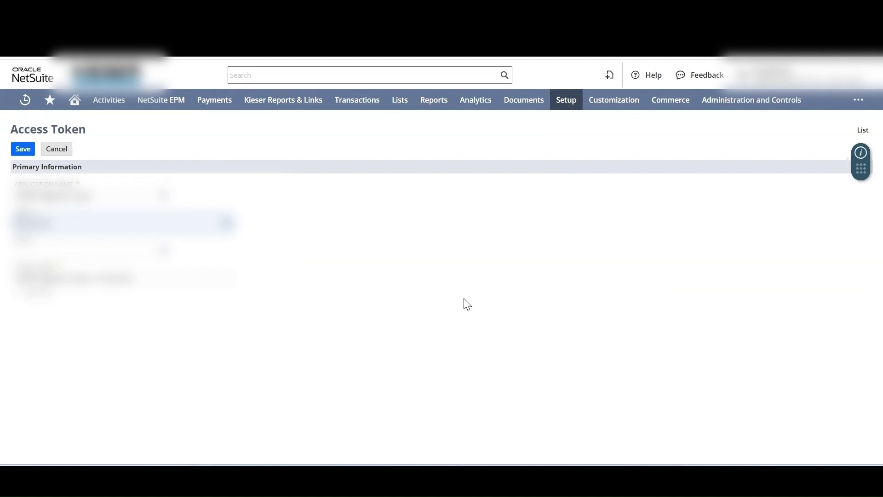
pyautogui.click(163, 250)
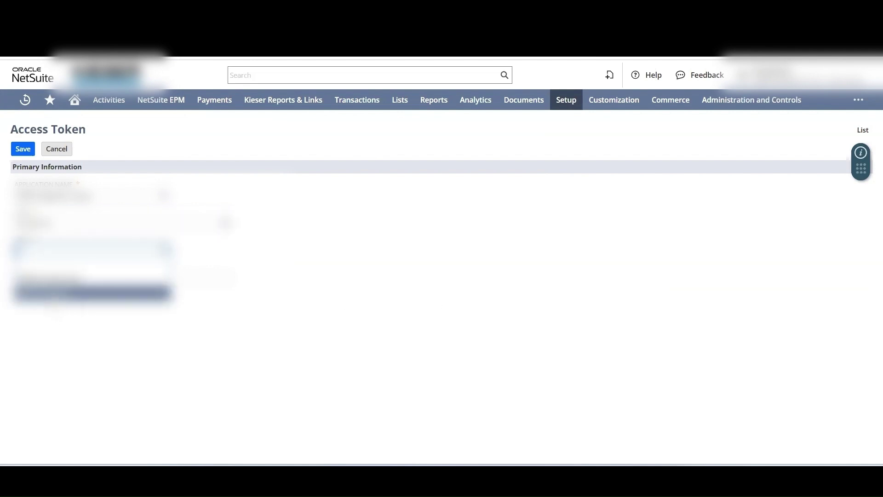
pyautogui.click(92, 292)
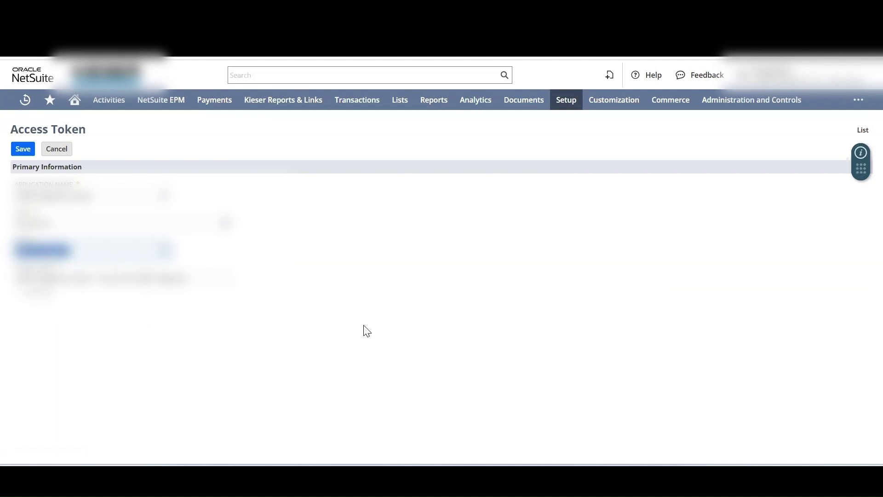
pyautogui.click(21, 152)
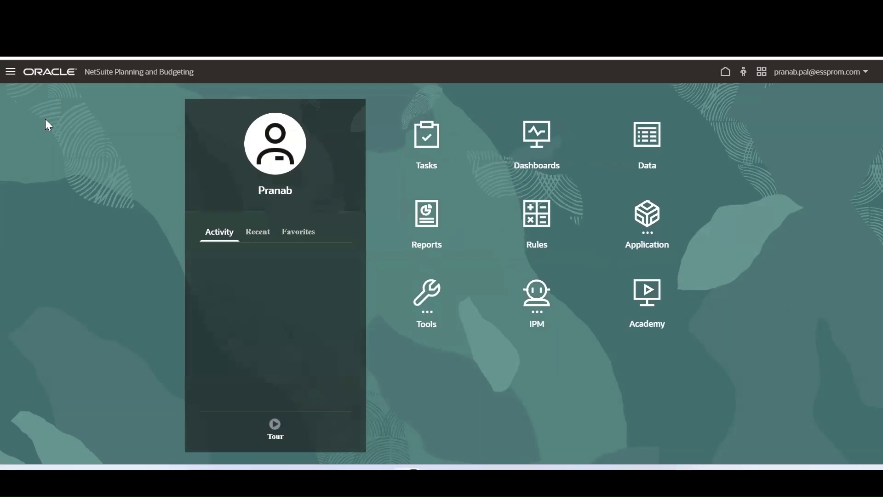
# Step: Go to the Connections page under Data Exchange Applications
pyautogui.click(10, 74)
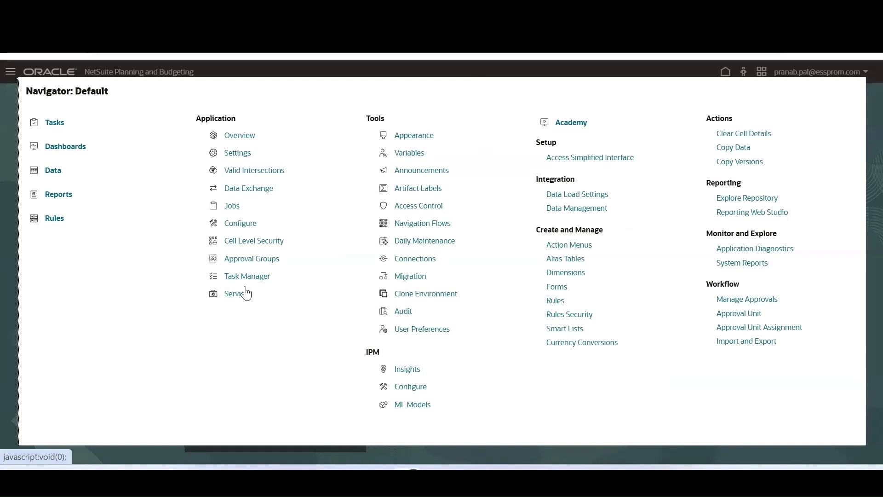
pyautogui.click(246, 196)
pyautogui.click(129, 149)
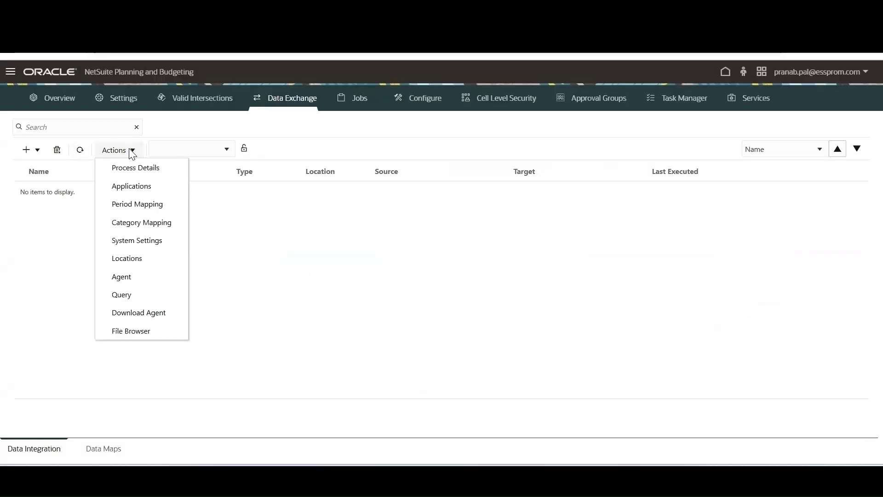
pyautogui.click(132, 184)
pyautogui.click(77, 176)
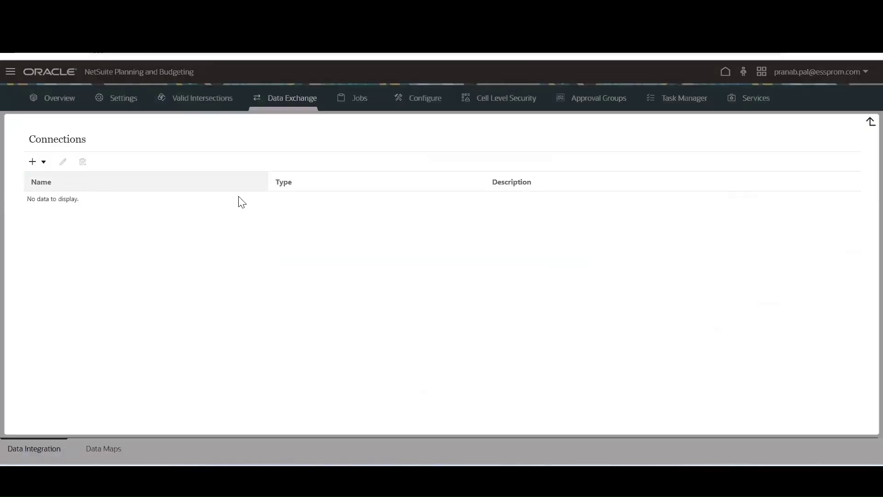
# Step: Create a NetSuite connection named 'Netsuite' using a Custom consumer key and the EPM Connector type
pyautogui.click(35, 165)
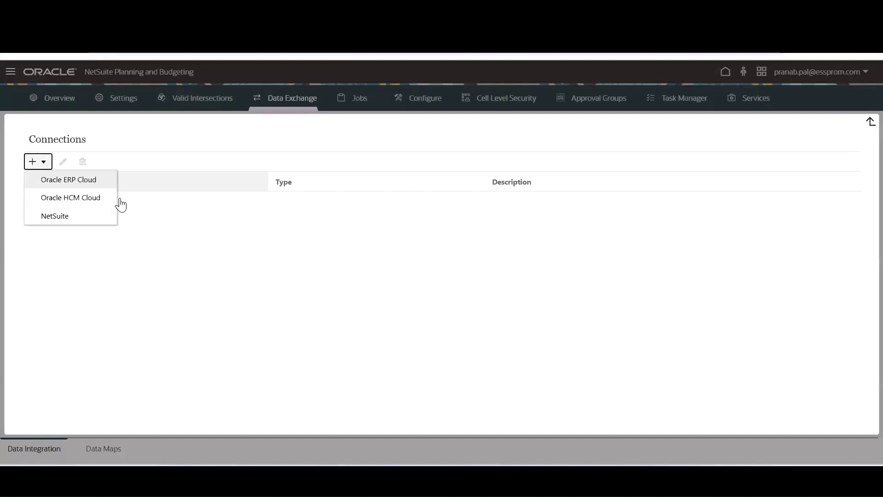
pyautogui.click(65, 216)
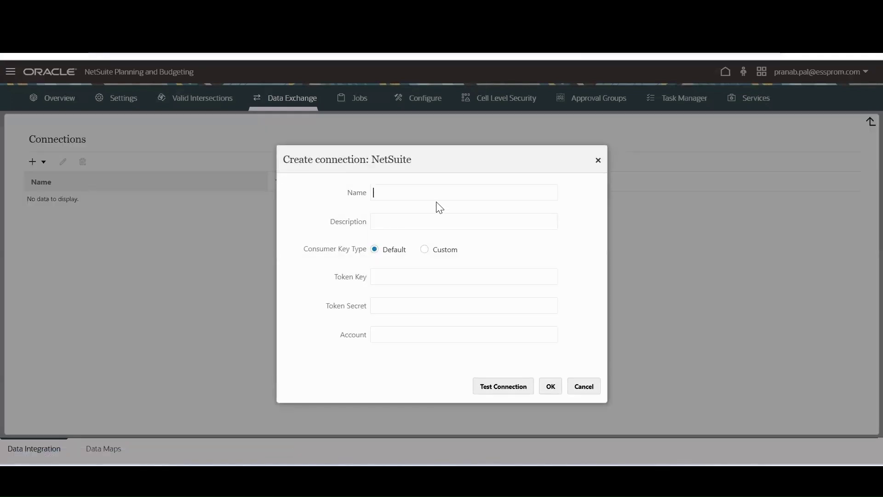
pyautogui.write('Netsuite')
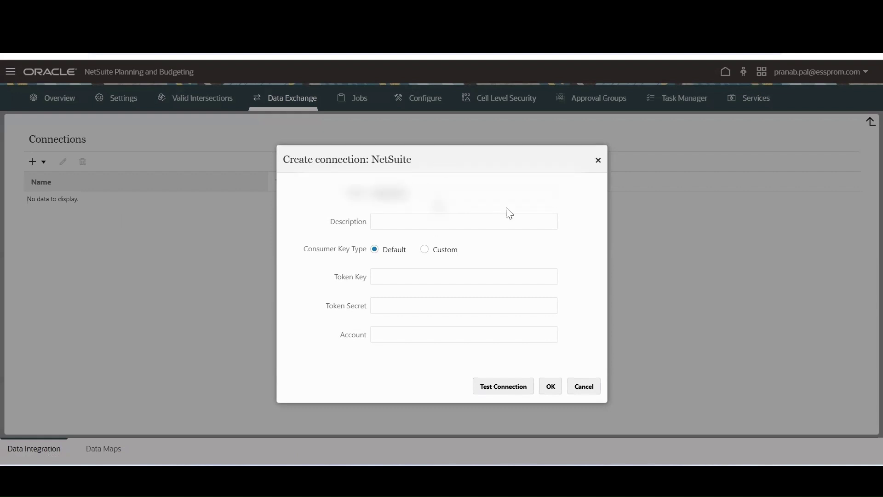
pyautogui.click(426, 250)
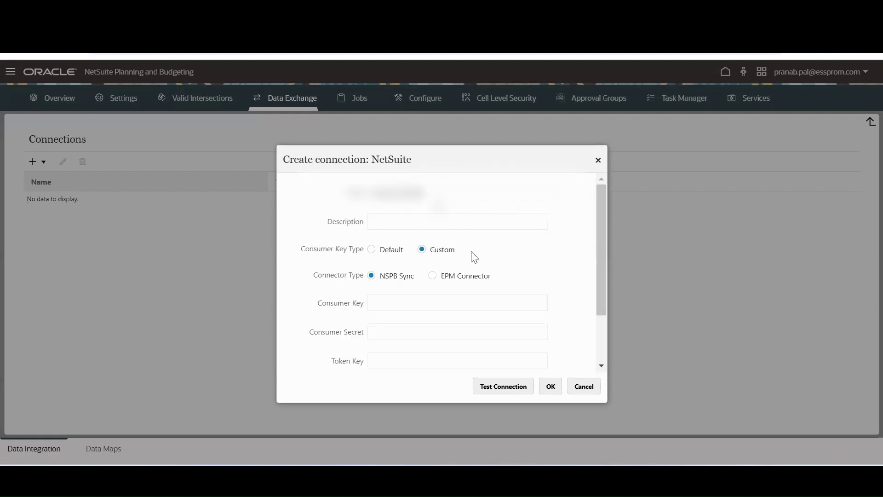
pyautogui.click(432, 276)
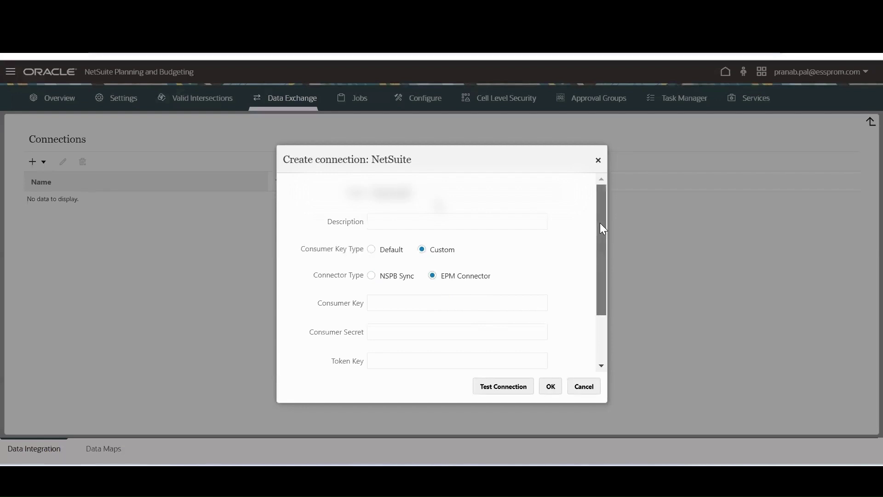
pyautogui.moveTo(600, 227); pyautogui.dragTo(600, 271)
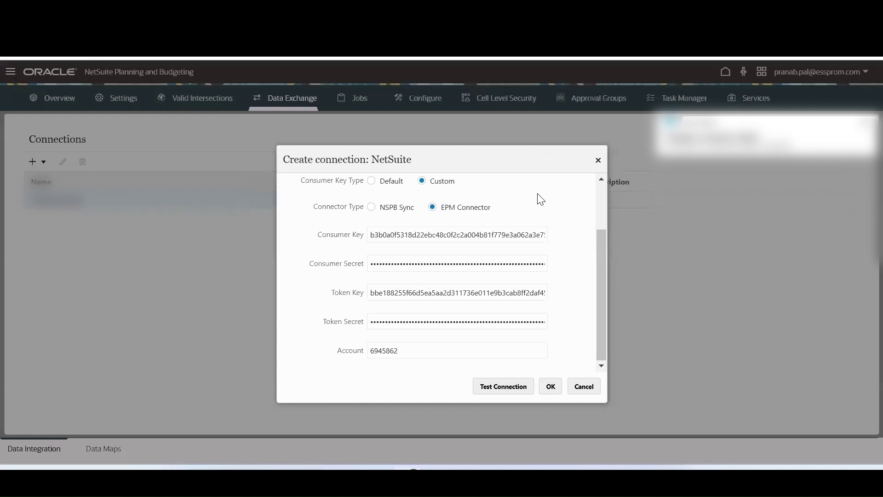
pyautogui.click(550, 386)
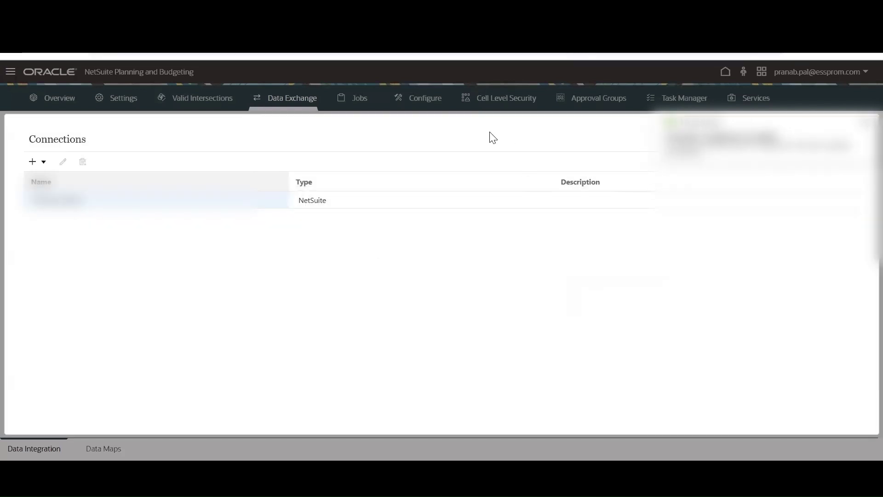
# Step: Start a System Applications update with NetSuite as the source type
pyautogui.click(862, 123)
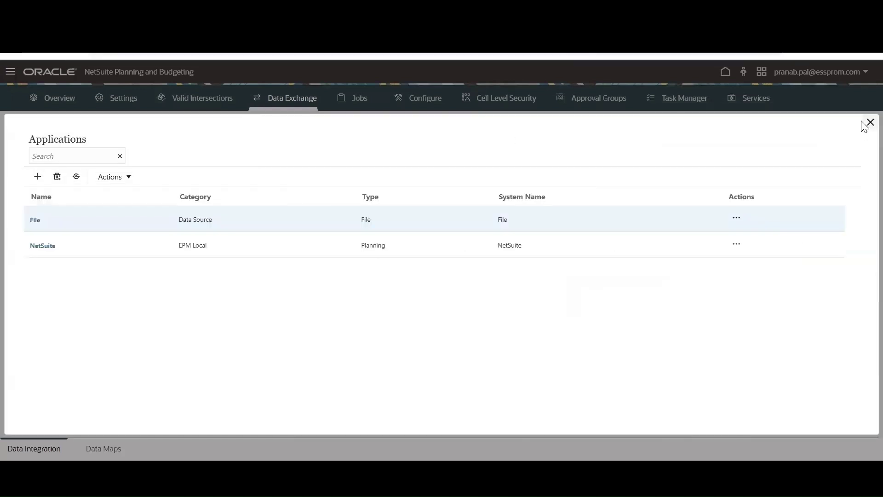
pyautogui.click(114, 177)
pyautogui.click(132, 195)
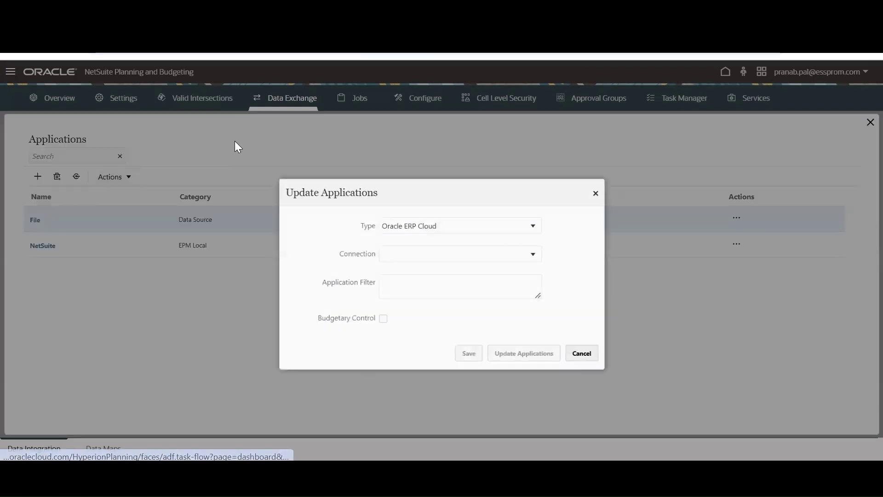
pyautogui.click(521, 225)
pyautogui.click(436, 269)
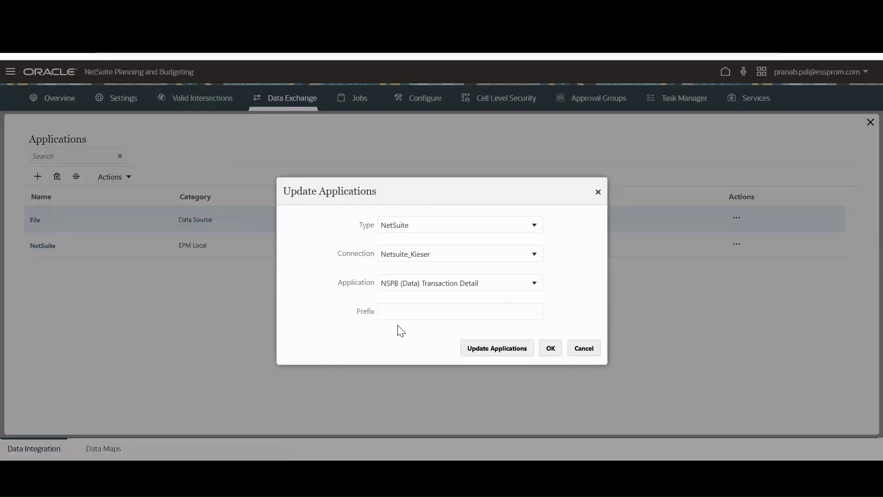